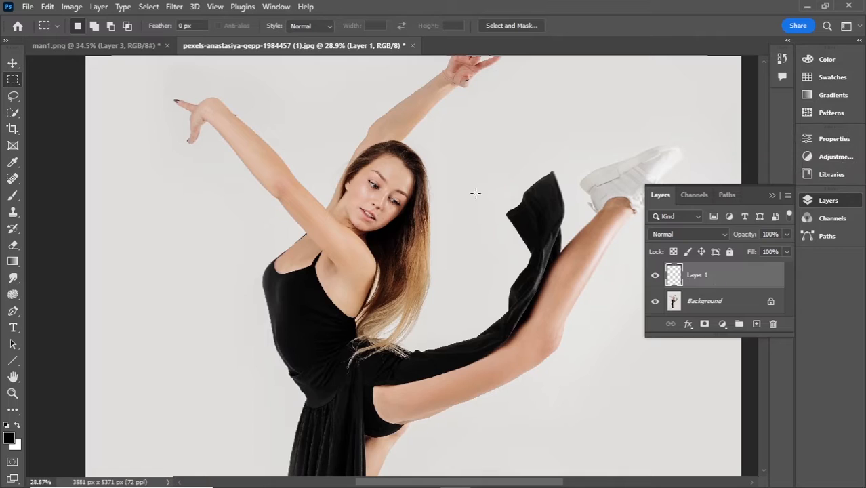
Stretch the narrow face strip on Layer 1 horizontally until it spans the full canvas width.
{"action": "key", "text": "ctrl+t"}
{"action": "left_click_drag", "start_coordinate": [396, 176], "coordinate": [748, 149]}
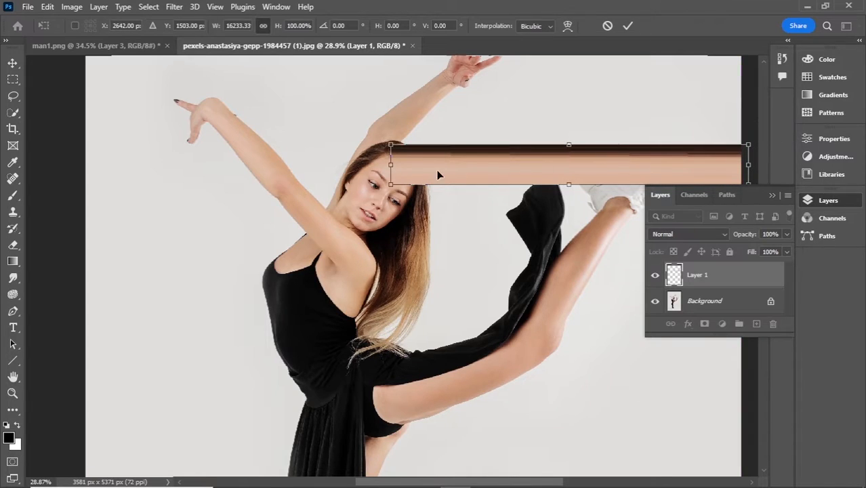
{"action": "left_click_drag", "start_coordinate": [393, 164], "coordinate": [74, 185]}
{"action": "key", "text": "Return"}
{"action": "key", "text": "m"}
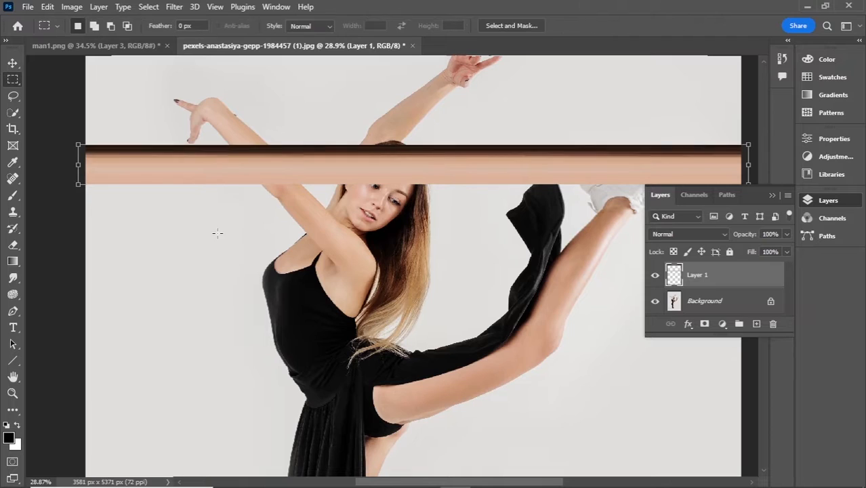
Copy a thin vertical strip across the raised thigh from the Background layer onto a new layer.
{"action": "scroll", "coordinate": [334, 284], "scroll_direction": "down", "scroll_amount": 5}
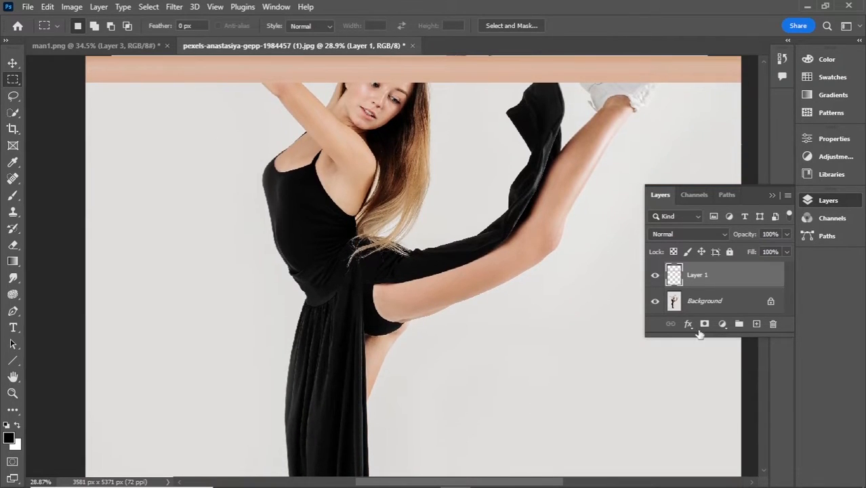
{"action": "left_click", "coordinate": [716, 304]}
{"action": "left_click_drag", "start_coordinate": [409, 268], "coordinate": [411, 323]}
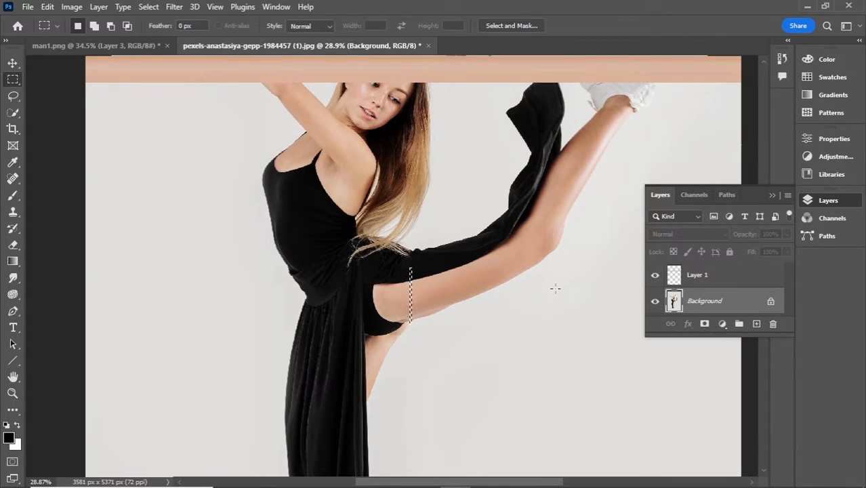
{"action": "key", "text": "ctrl+j"}
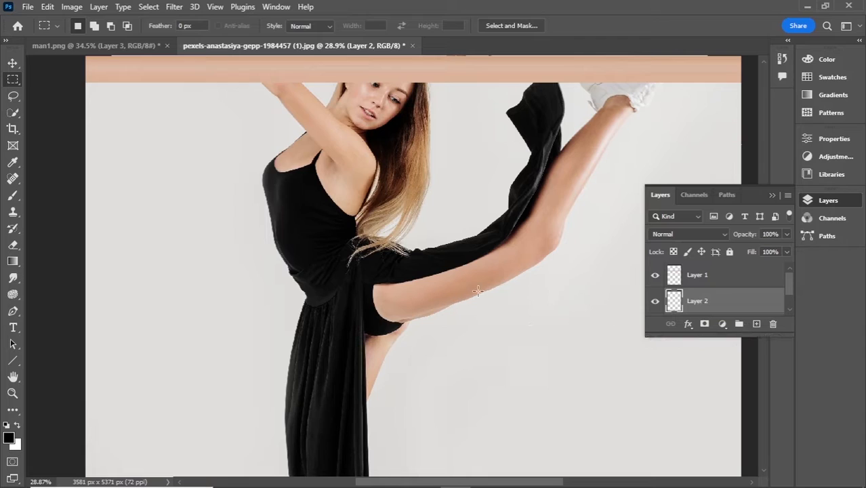
Stretch the thigh strip horizontally past both sides of the canvas with Free Transform.
{"action": "key", "text": "ctrl+t"}
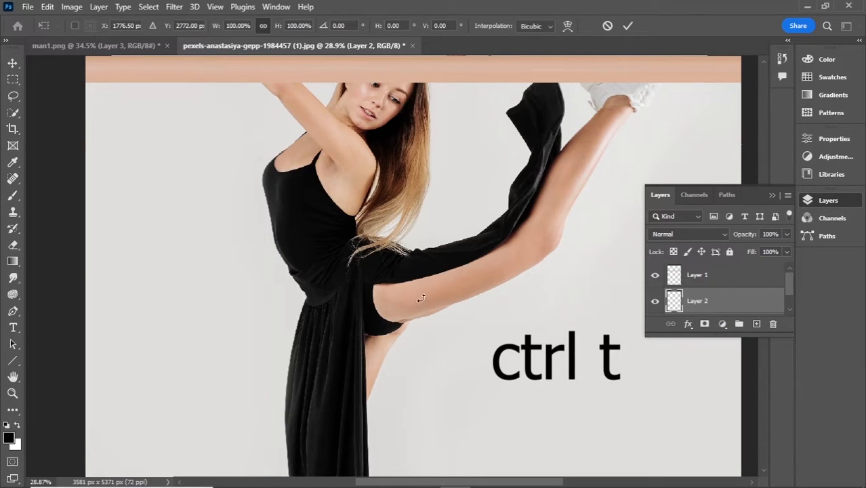
{"action": "left_click_drag", "start_coordinate": [419, 298], "coordinate": [747, 291]}
{"action": "left_click", "coordinate": [837, 203]}
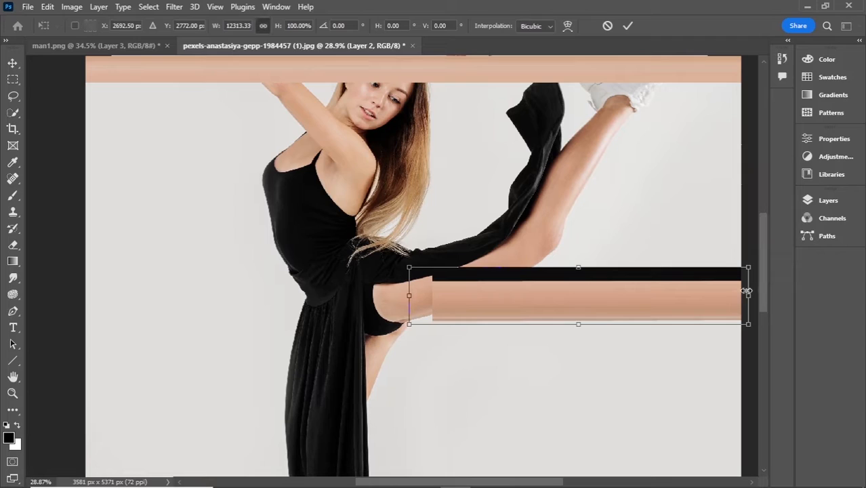
{"action": "left_click_drag", "start_coordinate": [409, 294], "coordinate": [26, 301]}
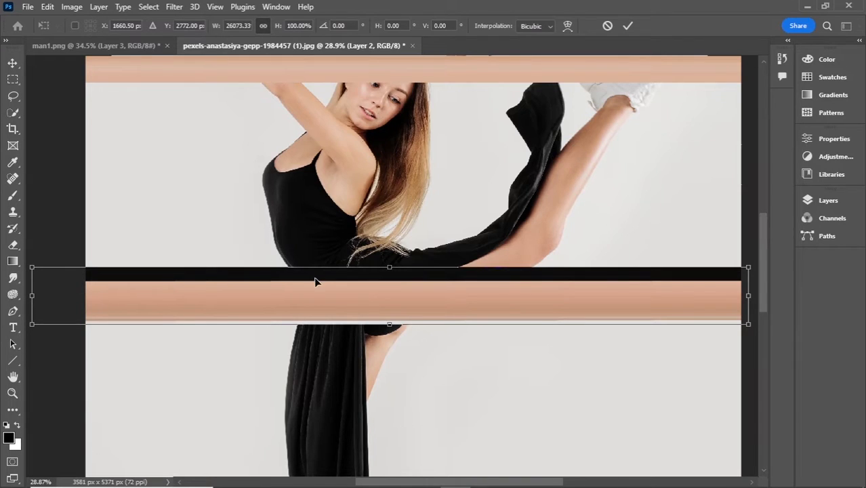
Copy a narrow vertical strip of the black skirt's lower part from the Background layer onto a new layer.
{"action": "scroll", "coordinate": [316, 281], "scroll_direction": "down", "scroll_amount": 5}
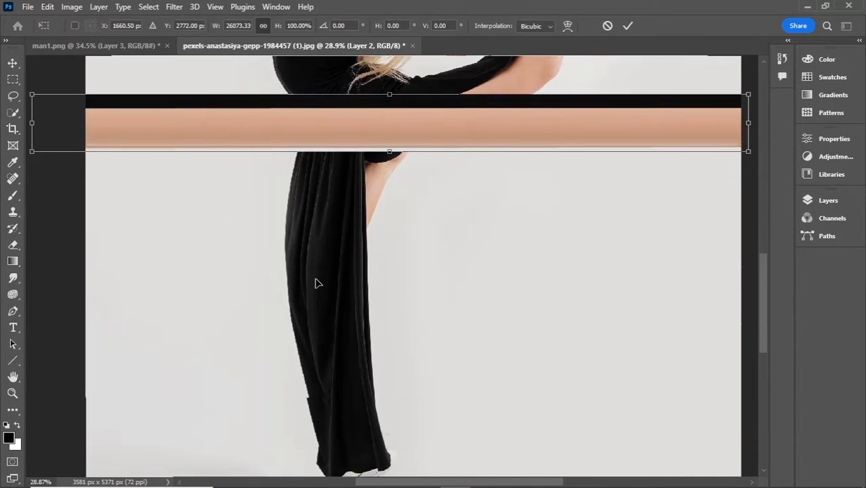
{"action": "scroll", "coordinate": [316, 282], "scroll_direction": "down", "scroll_amount": 3}
{"action": "left_click", "coordinate": [13, 79]}
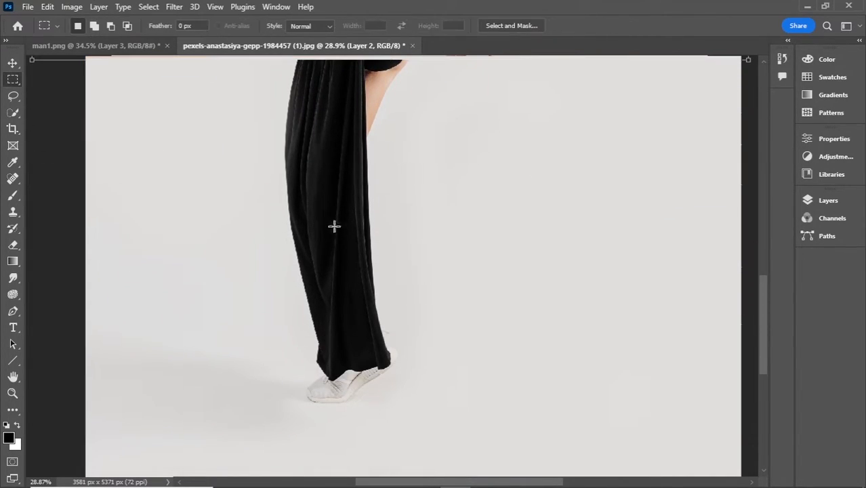
{"action": "left_click_drag", "start_coordinate": [325, 226], "coordinate": [331, 298]}
{"action": "left_click", "coordinate": [828, 201]}
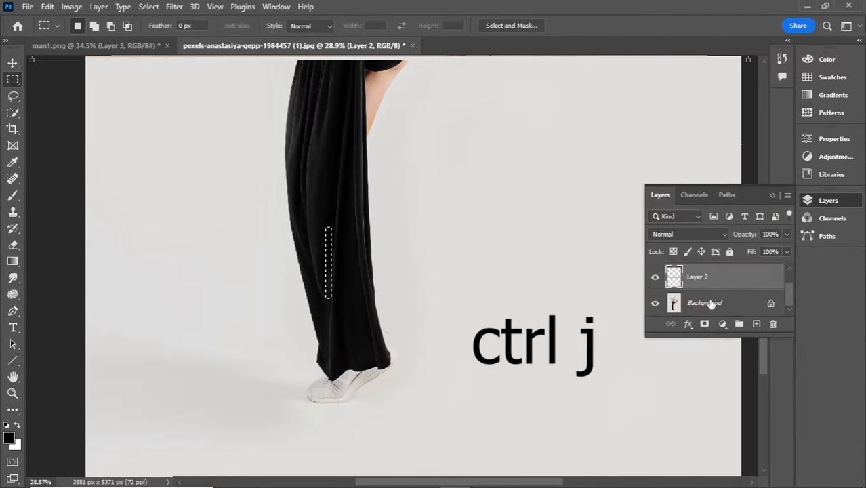
{"action": "left_click", "coordinate": [710, 304]}
{"action": "key", "text": "ctrl+j"}
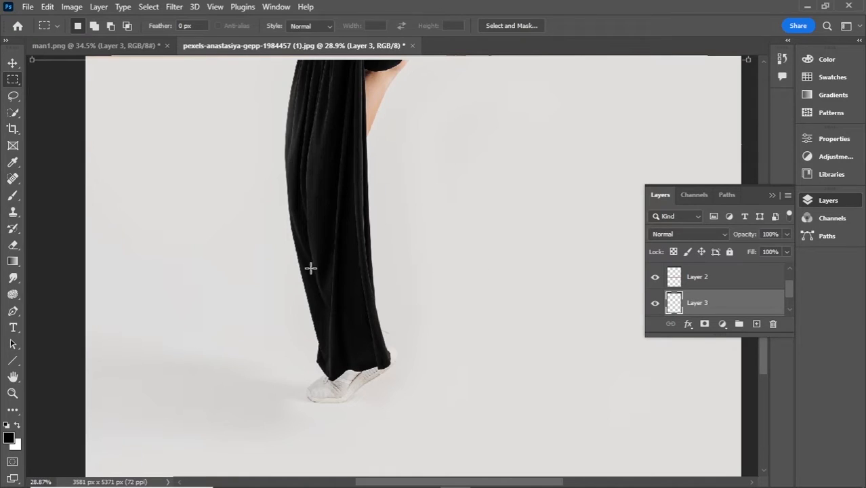
Stretch the black skirt strip horizontally past both sides of the canvas with Free Transform.
{"action": "key", "text": "ctrl+t"}
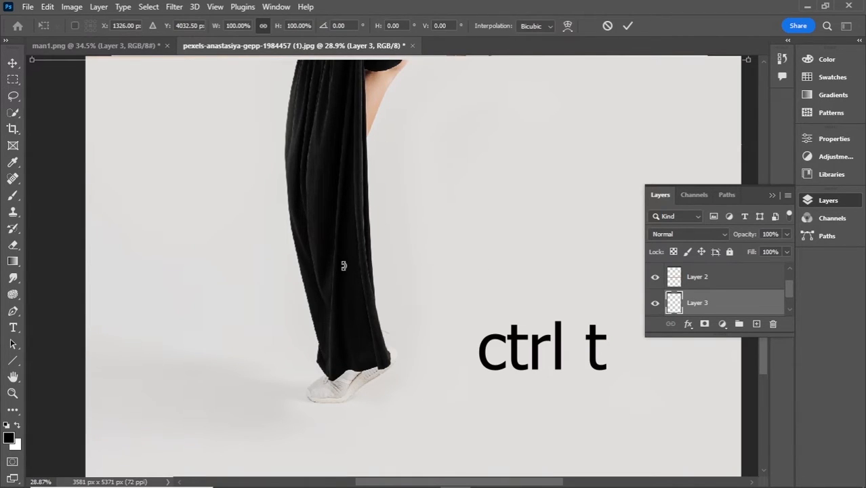
{"action": "left_click_drag", "start_coordinate": [338, 258], "coordinate": [747, 264]}
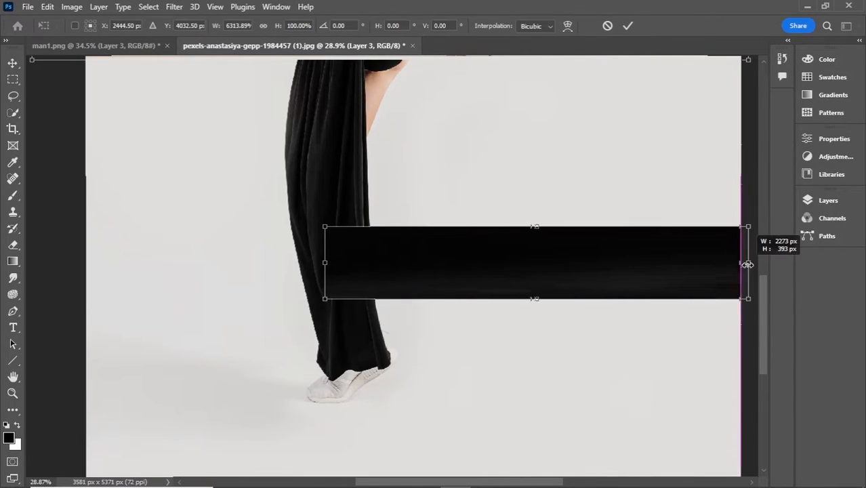
{"action": "left_click_drag", "start_coordinate": [324, 262], "coordinate": [69, 264]}
{"action": "key", "text": "m"}
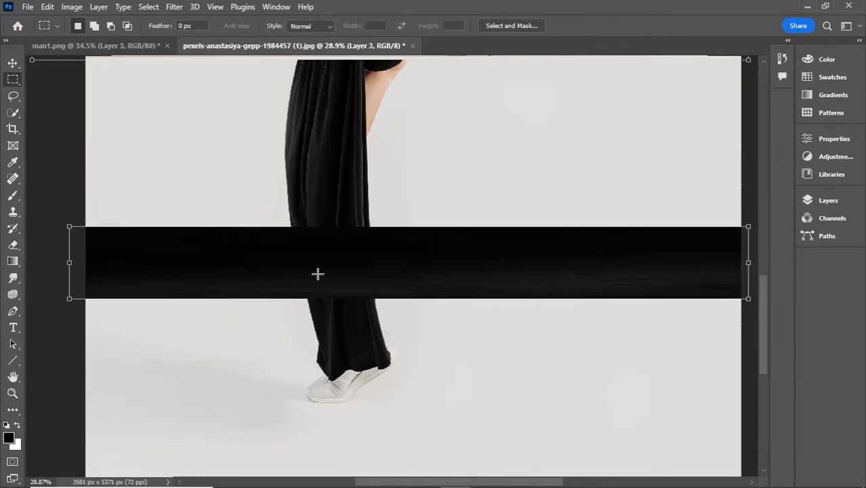
Move the thigh and skirt bands up so they stack directly beneath the face band.
{"action": "scroll", "coordinate": [323, 280], "scroll_direction": "down", "scroll_amount": 4}
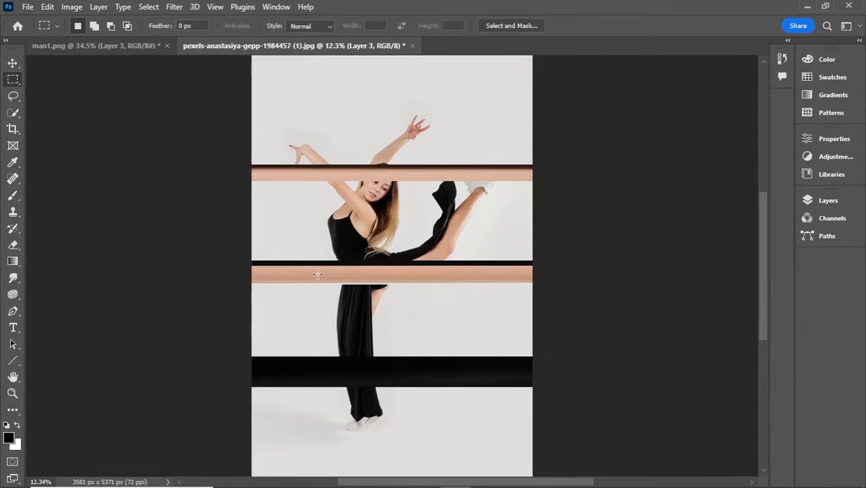
{"action": "left_click", "coordinate": [12, 63]}
{"action": "left_click_drag", "start_coordinate": [395, 270], "coordinate": [393, 192]}
{"action": "left_click_drag", "start_coordinate": [405, 372], "coordinate": [409, 224]}
Merge the three band layers, Layer 1 to Layer 3, into one layer and check it by toggling its visibility.
{"action": "left_click", "coordinate": [827, 201]}
{"action": "left_click", "coordinate": [707, 274]}
{"action": "scroll", "coordinate": [717, 295], "scroll_direction": "down", "scroll_amount": 2}
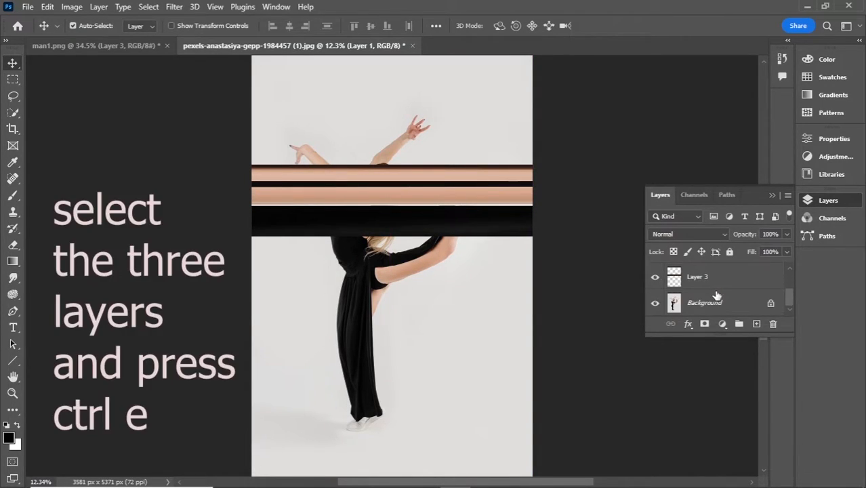
{"action": "left_click", "coordinate": [713, 280], "text": "shift"}
{"action": "key", "text": "ctrl+e"}
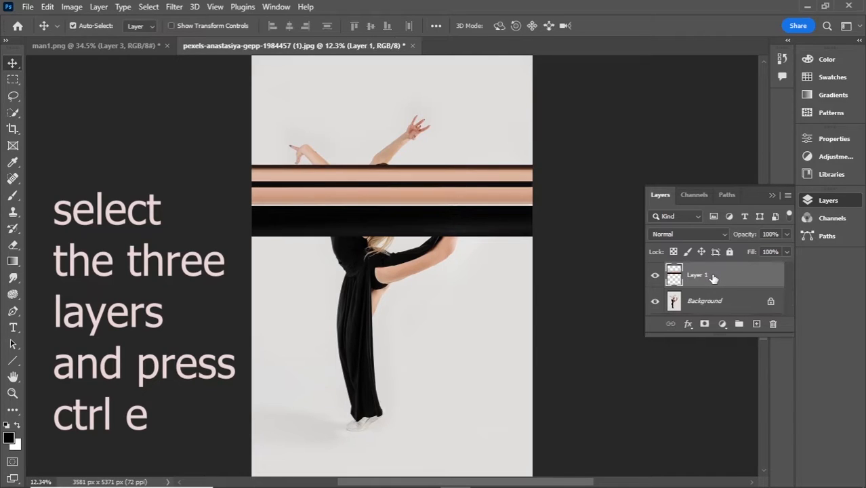
{"action": "left_click", "coordinate": [654, 275]}
{"action": "left_click", "coordinate": [655, 275]}
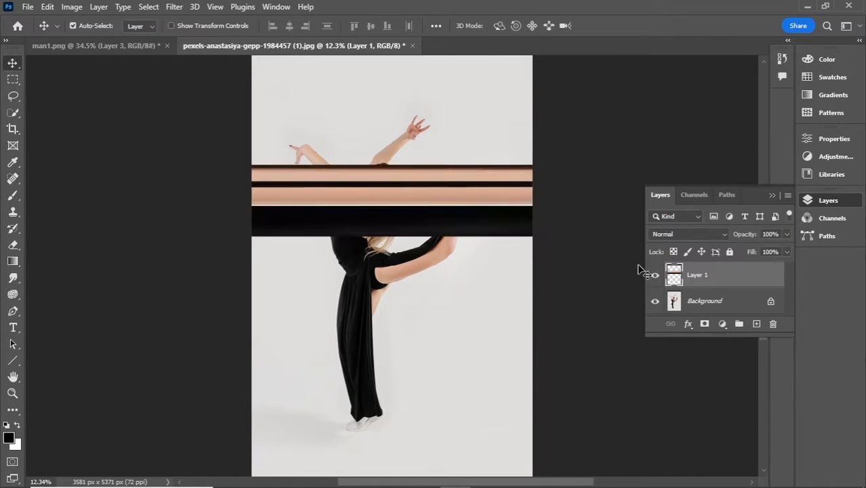
Select the whole canvas, crop the image to it to trim the overhanging bands, and clear the selection.
{"action": "left_click", "coordinate": [148, 7]}
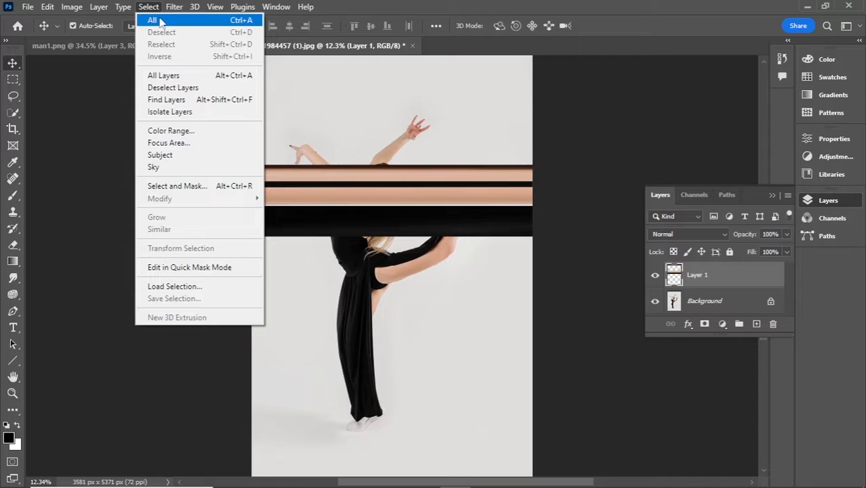
{"action": "left_click", "coordinate": [160, 19]}
{"action": "left_click", "coordinate": [70, 7]}
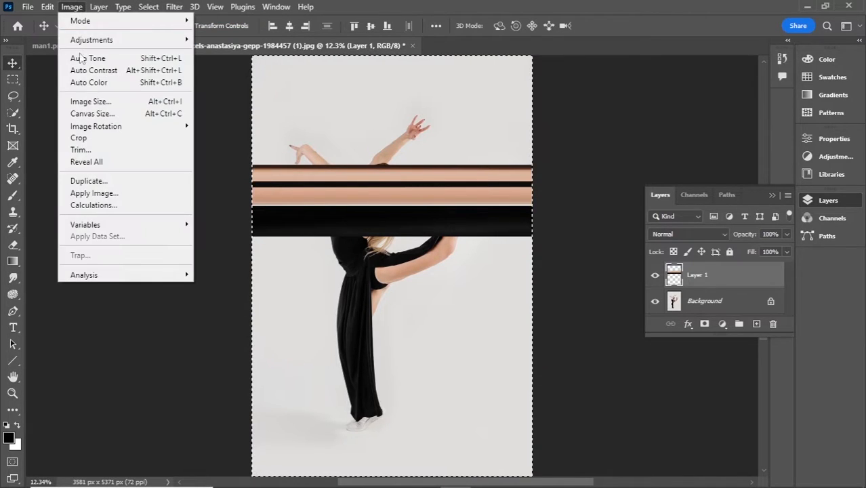
{"action": "left_click", "coordinate": [80, 139]}
{"action": "left_click", "coordinate": [148, 7]}
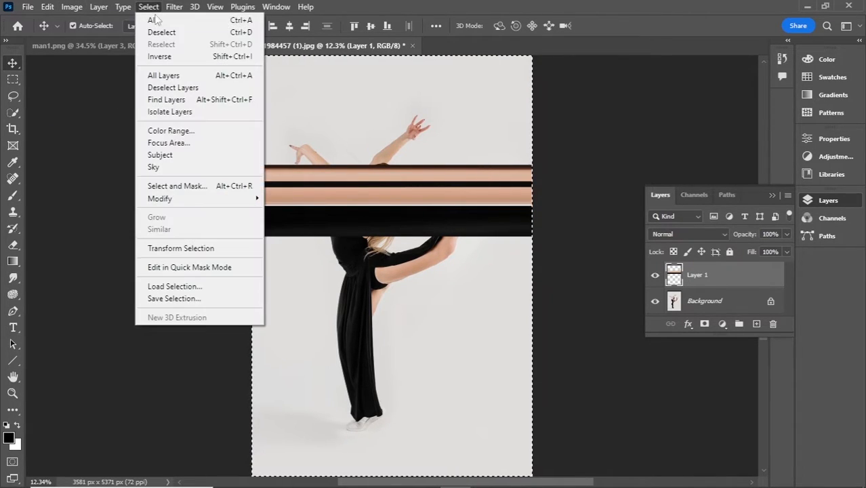
{"action": "left_click", "coordinate": [163, 32]}
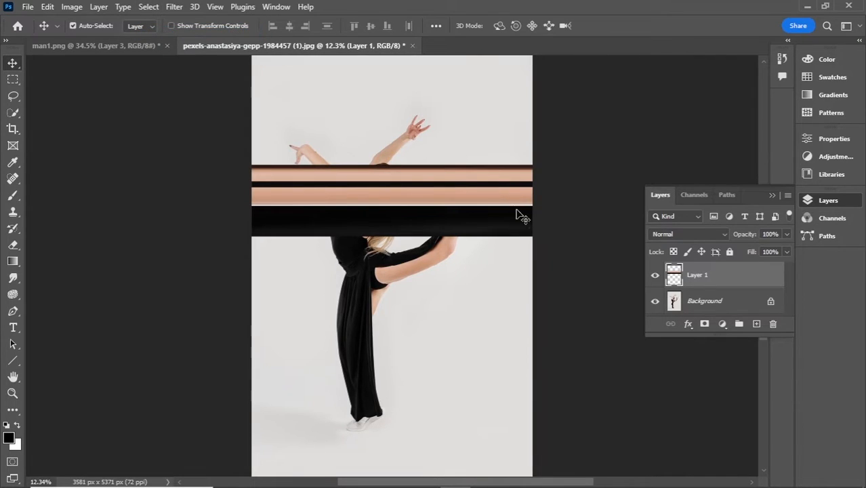
Hide the merged band layer, unlock the Background layer, and select the dancer on it with Select Subject.
{"action": "left_click", "coordinate": [708, 301]}
{"action": "left_click", "coordinate": [654, 274]}
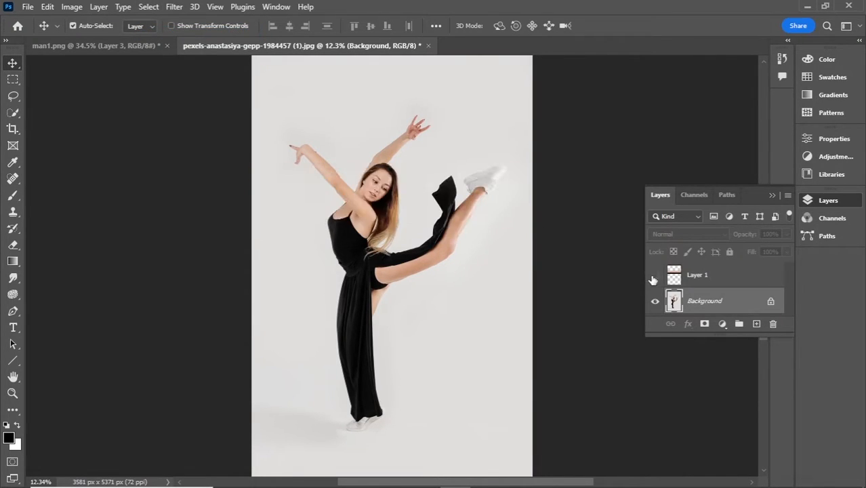
{"action": "left_click", "coordinate": [770, 301]}
{"action": "left_click", "coordinate": [13, 113]}
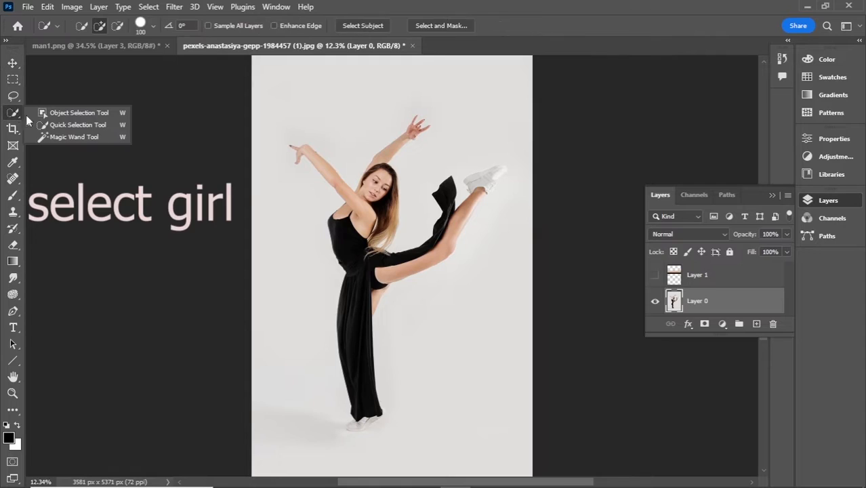
{"action": "left_click", "coordinate": [61, 126]}
{"action": "left_click", "coordinate": [360, 25]}
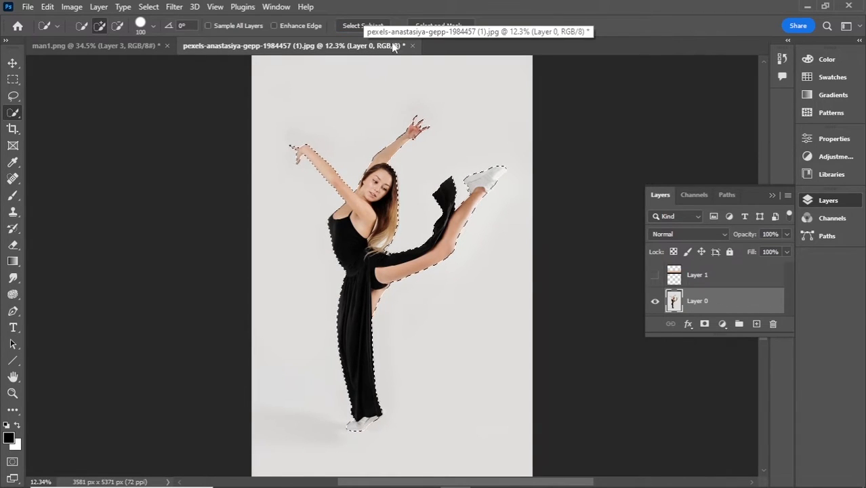
Output the dancer selection from Select and Mask as a New Layer with Layer Mask.
{"action": "left_click", "coordinate": [441, 25]}
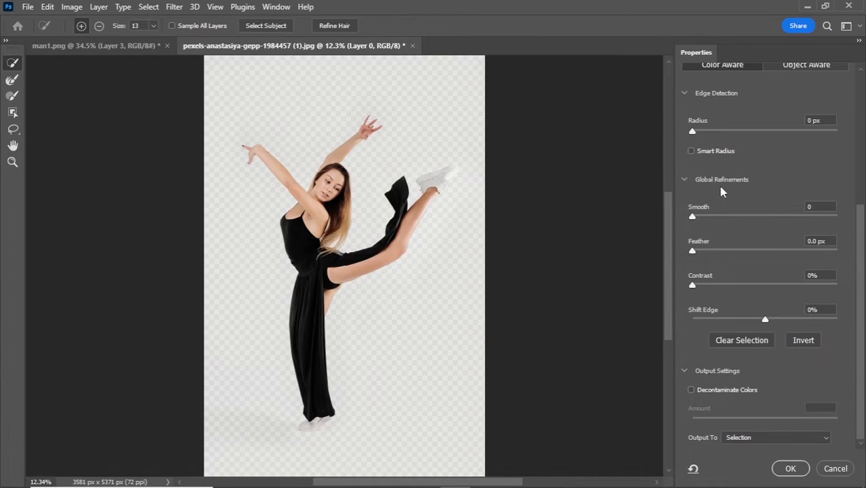
{"action": "left_click", "coordinate": [800, 440]}
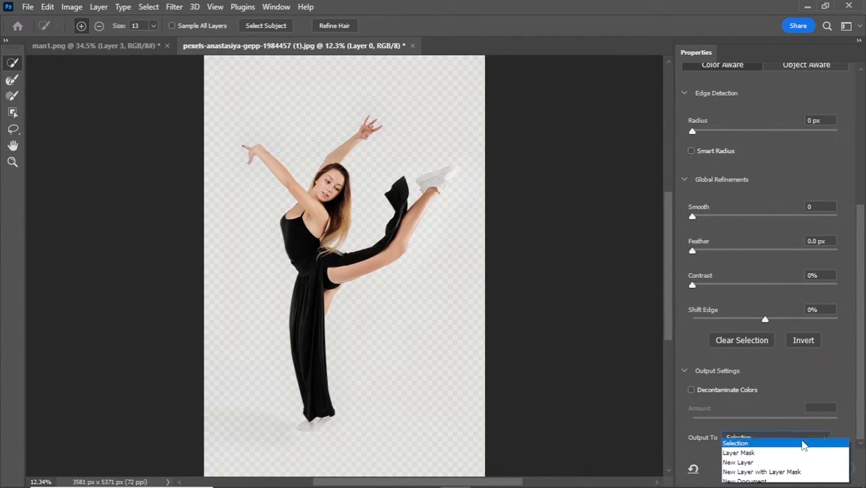
{"action": "left_click", "coordinate": [784, 459]}
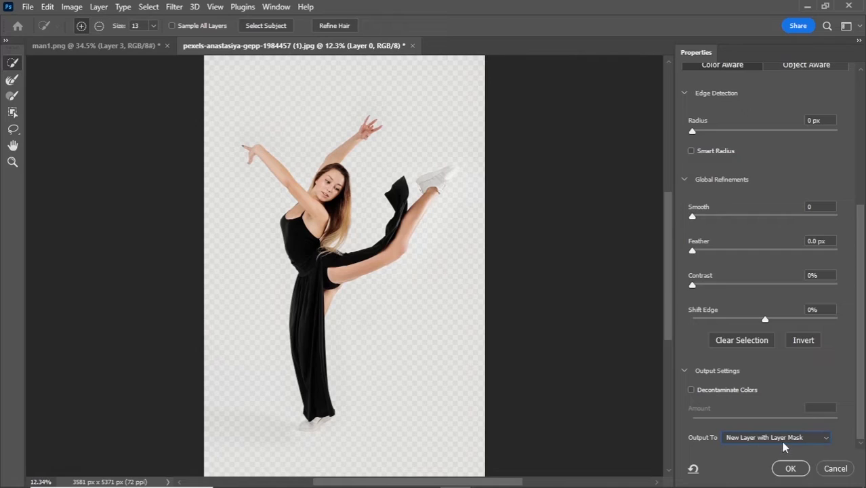
{"action": "left_click", "coordinate": [789, 468]}
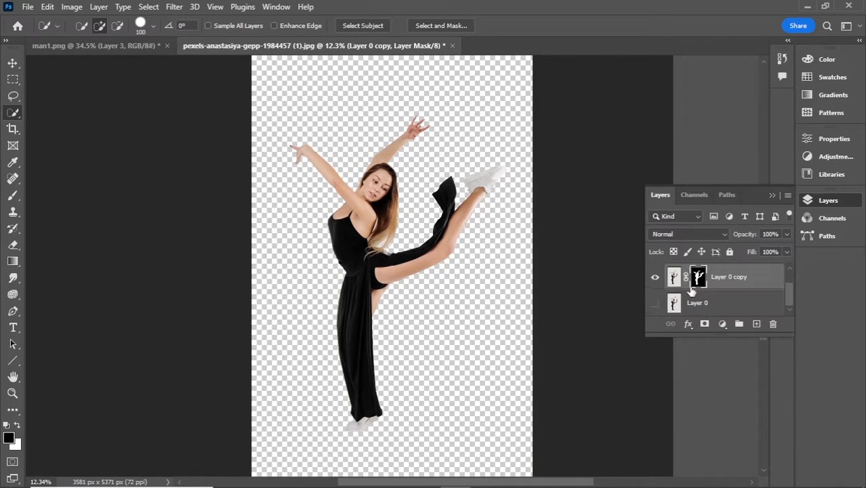
Show Layer 0 and the band layer again, and move the masked dancer layer above the bands.
{"action": "left_click", "coordinate": [655, 306]}
{"action": "scroll", "coordinate": [670, 288], "scroll_direction": "up", "scroll_amount": 1}
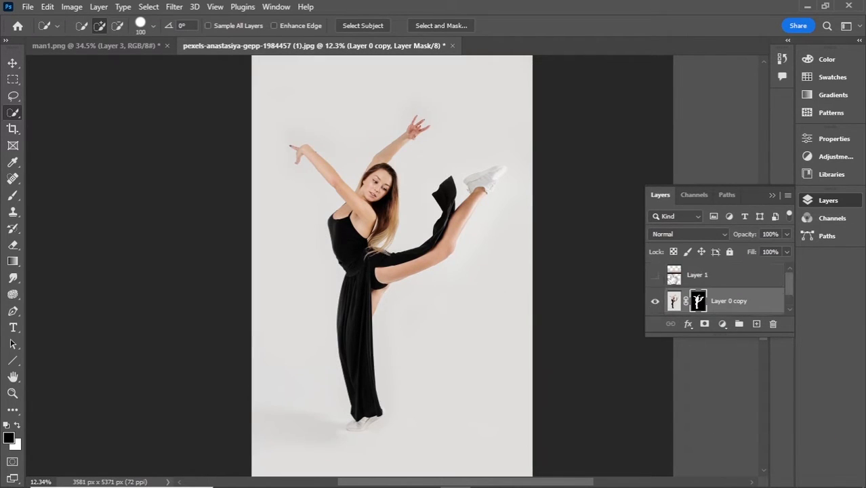
{"action": "left_click", "coordinate": [655, 276]}
{"action": "left_click_drag", "start_coordinate": [721, 304], "coordinate": [720, 276]}
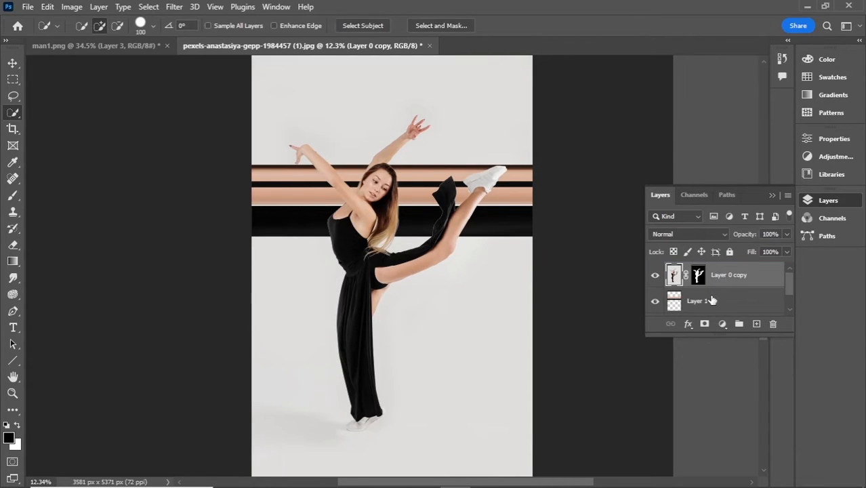
Apply the Polar Coordinates distortion to the band layer, Layer 1, using Rectangular to Polar.
{"action": "left_click", "coordinate": [693, 306]}
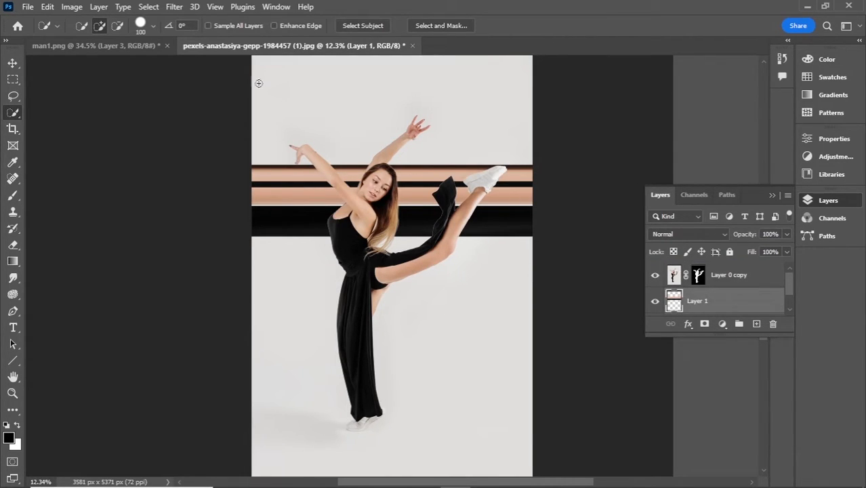
{"action": "left_click", "coordinate": [147, 6]}
{"action": "mouse_move", "coordinate": [175, 7]}
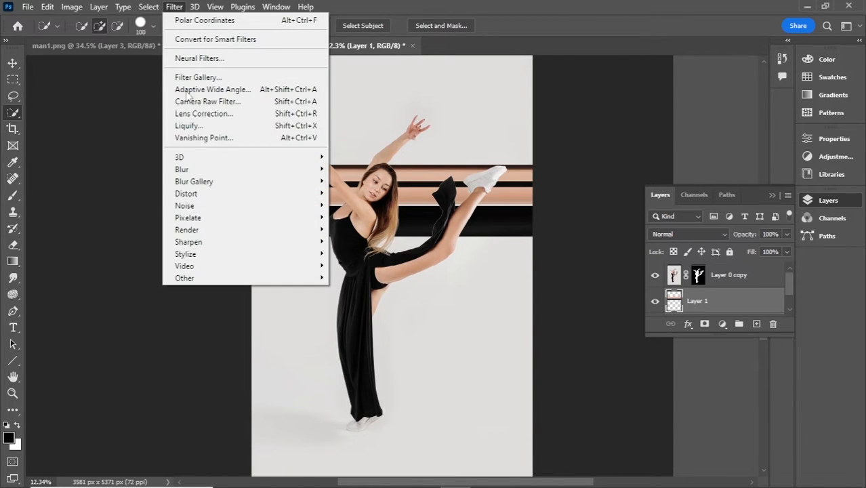
{"action": "mouse_move", "coordinate": [197, 193]}
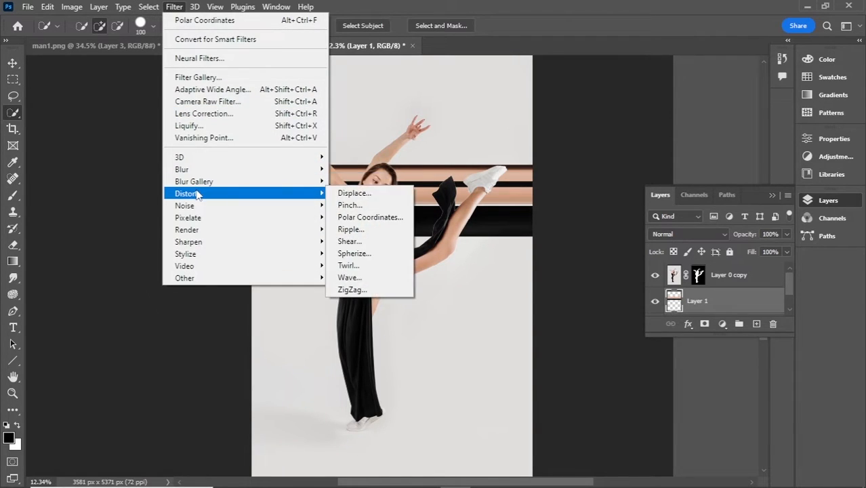
{"action": "left_click", "coordinate": [363, 218]}
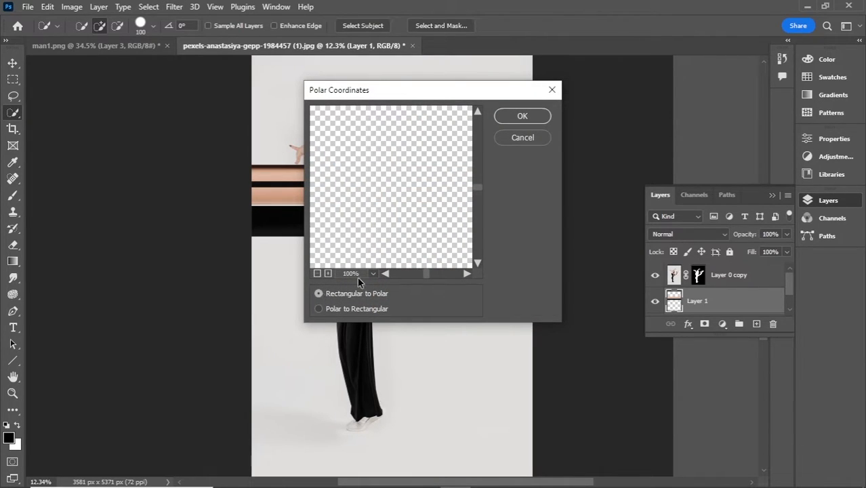
{"action": "left_click", "coordinate": [522, 116]}
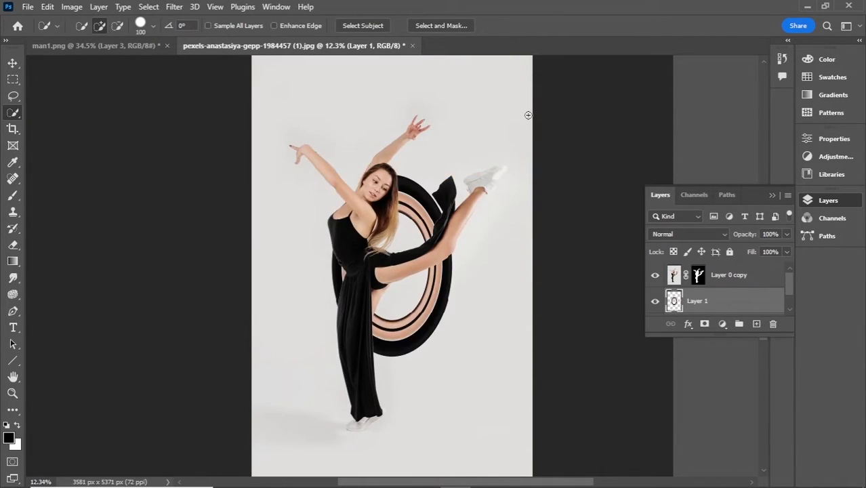
Transform the ring to about 115% width and 154% height, positioning it around the dancer from her head down to her feet.
{"action": "left_click", "coordinate": [13, 63]}
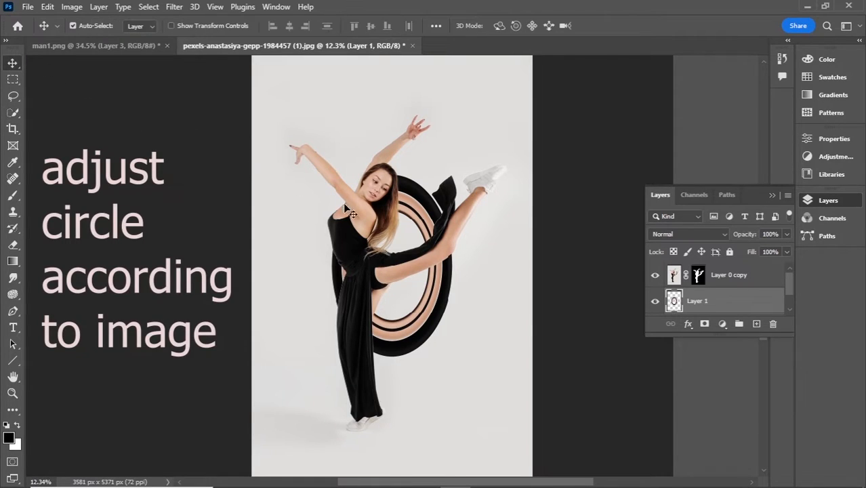
{"action": "key", "text": "ctrl+t"}
{"action": "left_click_drag", "start_coordinate": [399, 223], "coordinate": [380, 222]}
{"action": "left_click_drag", "start_coordinate": [377, 173], "coordinate": [379, 149]}
{"action": "left_click_drag", "start_coordinate": [379, 356], "coordinate": [363, 428]}
{"action": "left_click_drag", "start_coordinate": [391, 347], "coordinate": [385, 350]}
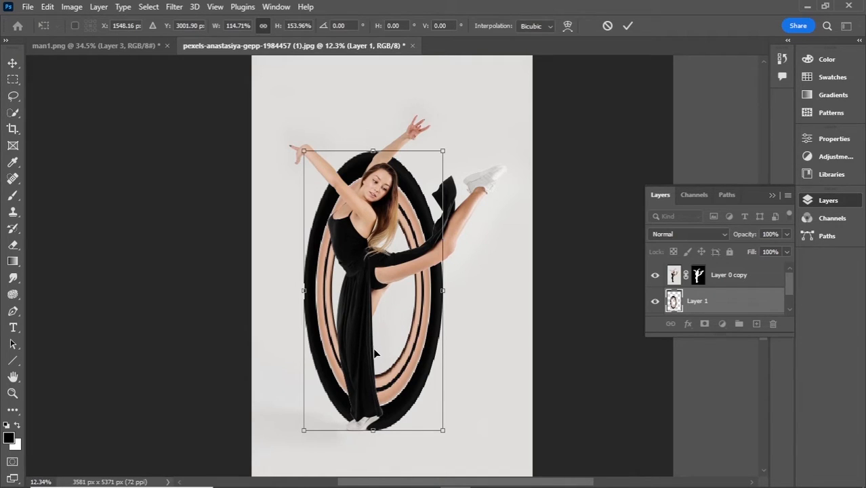
{"action": "left_click_drag", "start_coordinate": [413, 333], "coordinate": [412, 336]}
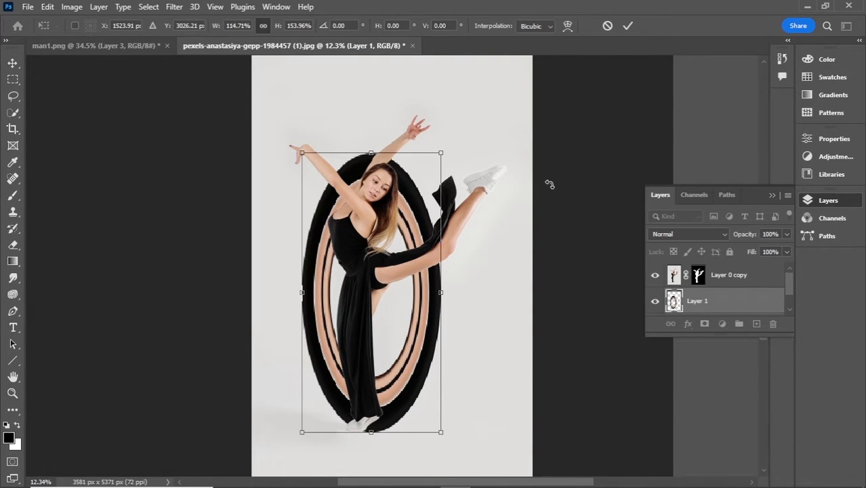
{"action": "key", "text": "Return"}
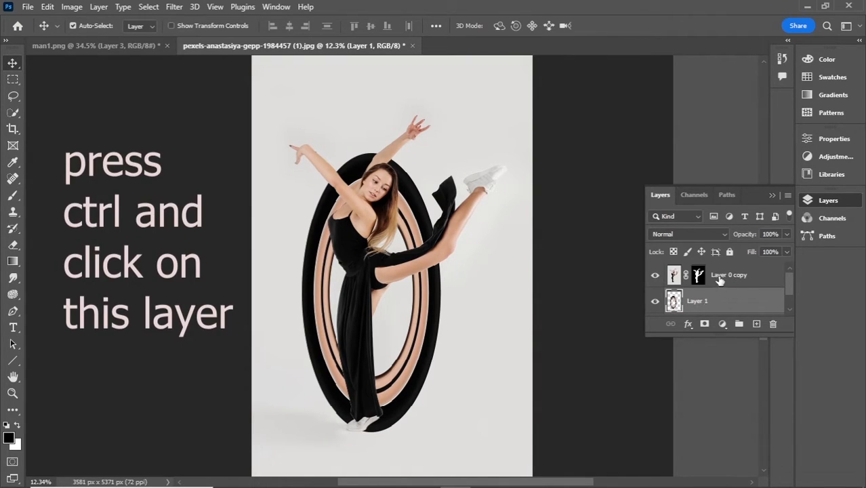
Load the ring's outline as a selection, target the Layer 0 copy mask, and set up a hard 300 px brush.
{"action": "left_click", "coordinate": [674, 301], "text": "ctrl"}
{"action": "left_click", "coordinate": [698, 274]}
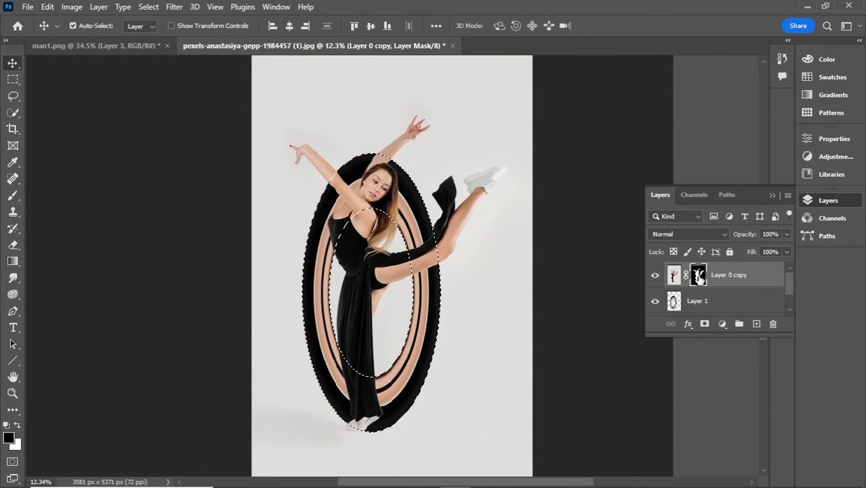
{"action": "left_click", "coordinate": [13, 195]}
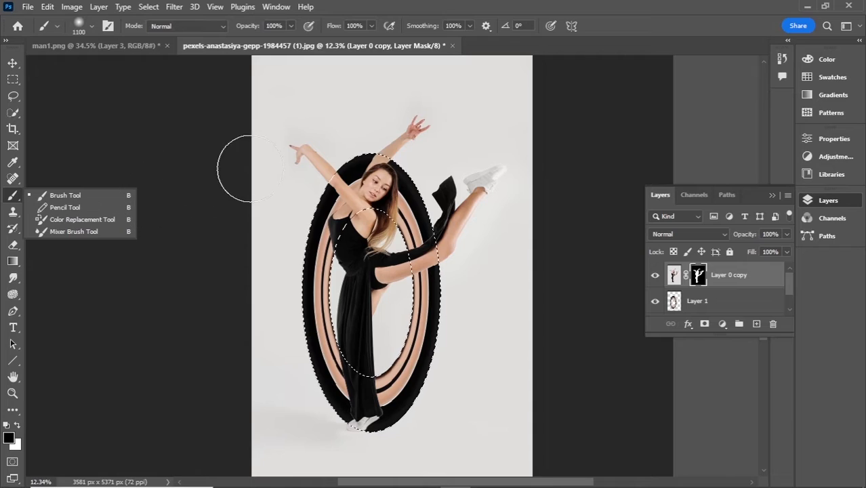
{"action": "right_click", "coordinate": [302, 190]}
{"action": "left_click_drag", "start_coordinate": [434, 250], "coordinate": [452, 250]}
{"action": "left_click", "coordinate": [595, 209]}
{"action": "key", "text": "bracketleft"}
{"action": "key", "text": "bracketleft"}
{"action": "key", "text": "bracketleft"}
{"action": "key", "text": "bracketleft"}
{"action": "key", "text": "bracketleft"}
{"action": "key", "text": "bracketleft"}
{"action": "key", "text": "bracketleft"}
{"action": "key", "text": "bracketleft"}
Paint black on the dancer's mask within the selection to hide her lower skirt and foot behind the ring's lower part.
{"action": "scroll", "coordinate": [359, 383], "scroll_direction": "up", "scroll_amount": 2}
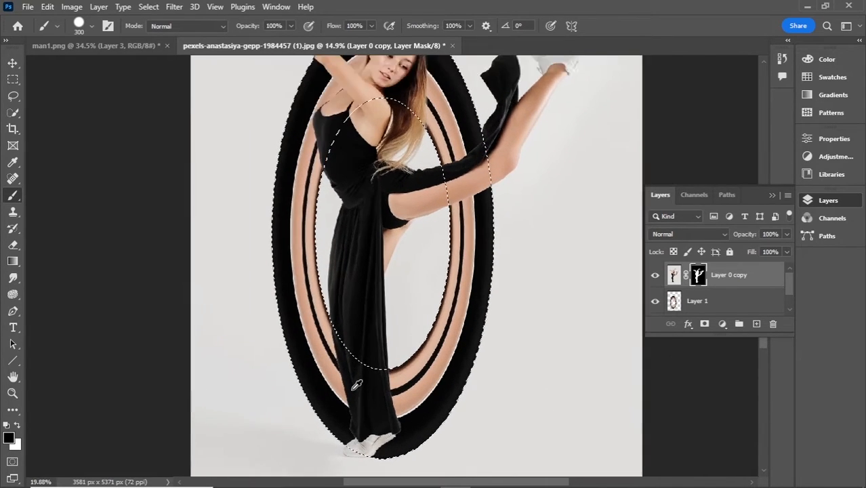
{"action": "scroll", "coordinate": [356, 385], "scroll_direction": "up", "scroll_amount": 3}
{"action": "left_click_drag", "start_coordinate": [328, 352], "coordinate": [316, 341]}
{"action": "left_click_drag", "start_coordinate": [387, 392], "coordinate": [408, 428]}
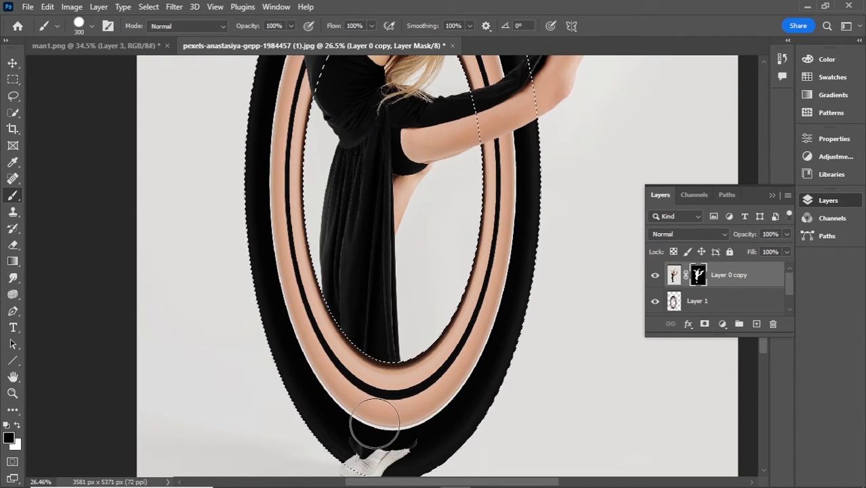
{"action": "scroll", "coordinate": [390, 417], "scroll_direction": "down", "scroll_amount": 2}
{"action": "left_click_drag", "start_coordinate": [395, 414], "coordinate": [416, 412]}
{"action": "left_click", "coordinate": [371, 418]}
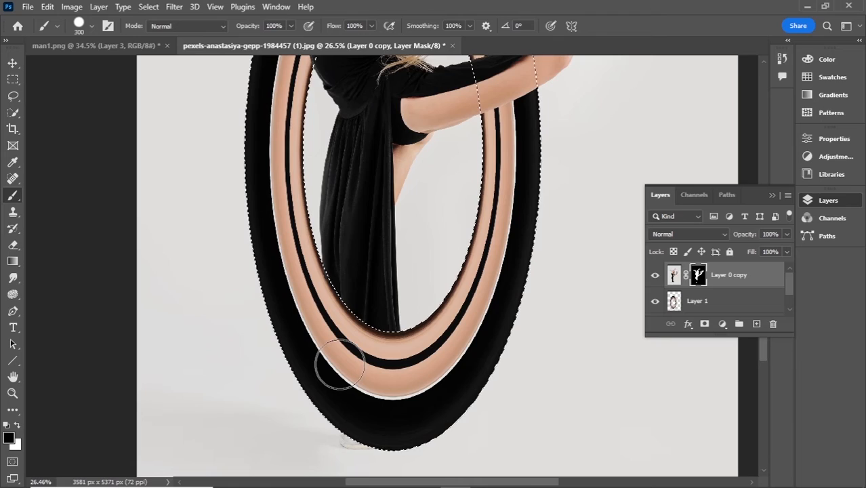
{"action": "key", "text": "ctrl+minus"}
{"action": "key", "text": "ctrl+0"}
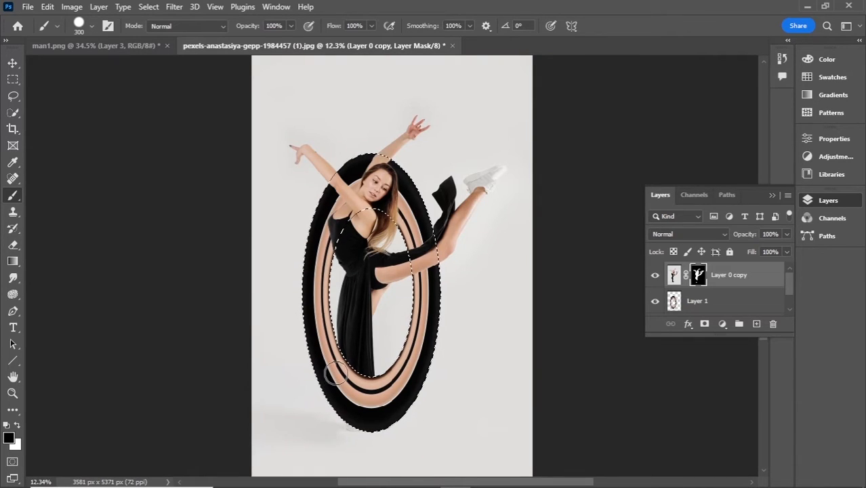
Clear the selection, add a layer mask to Layer 1, and paint out the ring between the dancer's raised arms.
{"action": "left_click", "coordinate": [705, 300]}
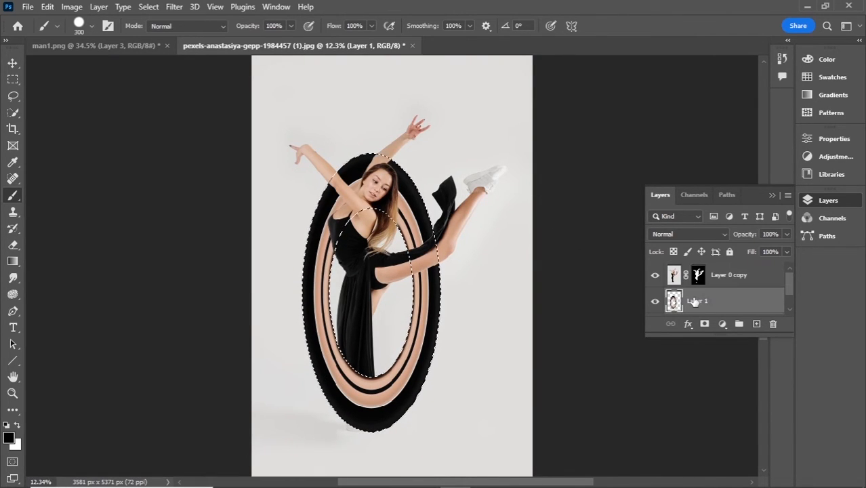
{"action": "key", "text": "ctrl+d"}
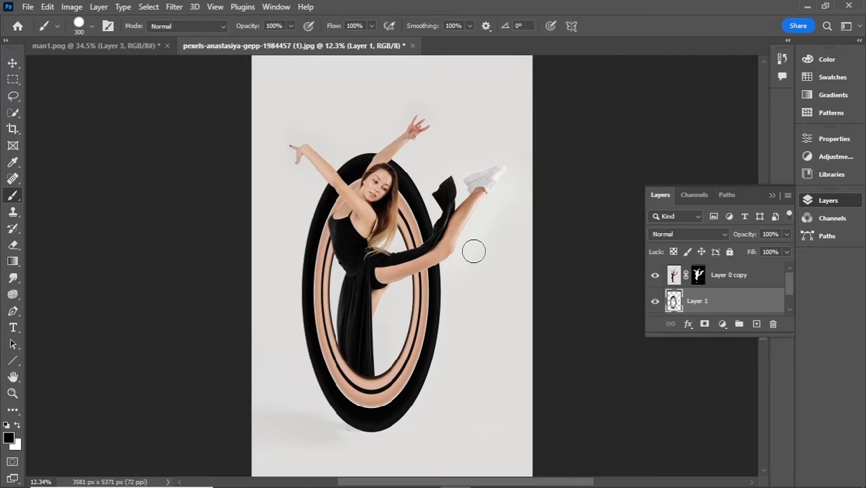
{"action": "left_click", "coordinate": [704, 323]}
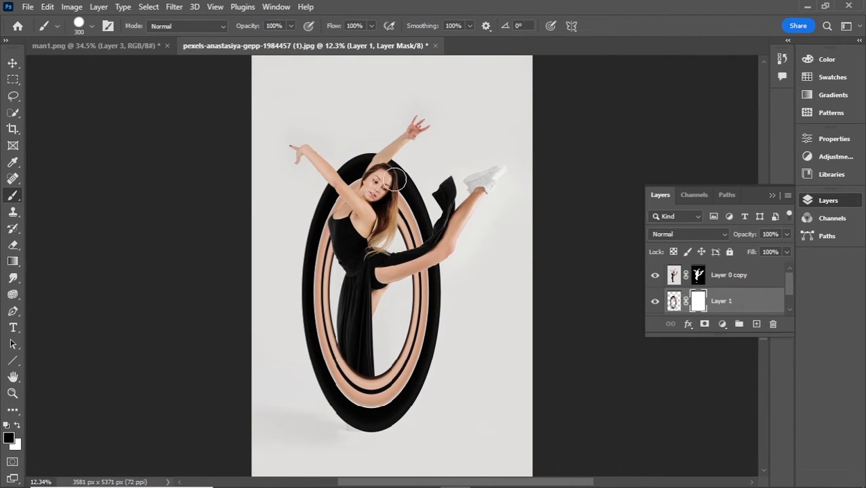
{"action": "scroll", "coordinate": [346, 176], "scroll_direction": "up", "scroll_amount": 2}
{"action": "scroll", "coordinate": [344, 175], "scroll_direction": "up", "scroll_amount": 2}
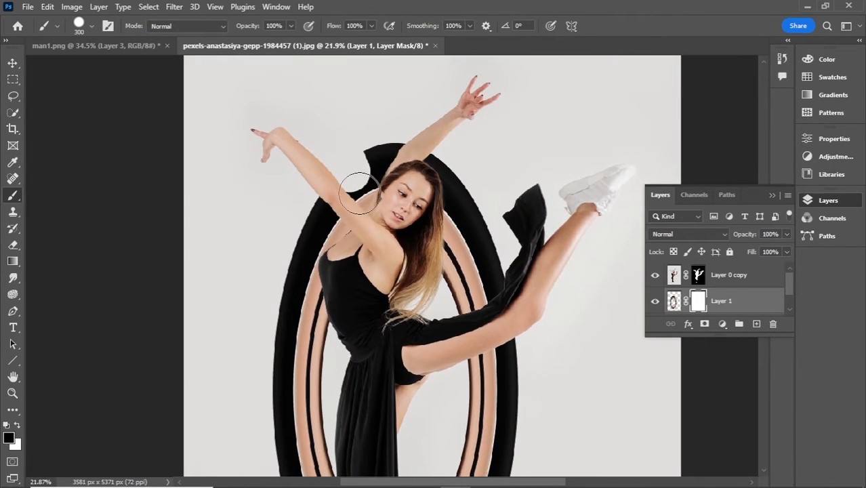
{"action": "mouse_move", "coordinate": [380, 177]}
{"action": "left_mouse_down"}
{"action": "mouse_move", "coordinate": [376, 140]}
{"action": "mouse_move", "coordinate": [386, 141]}
{"action": "left_mouse_up"}
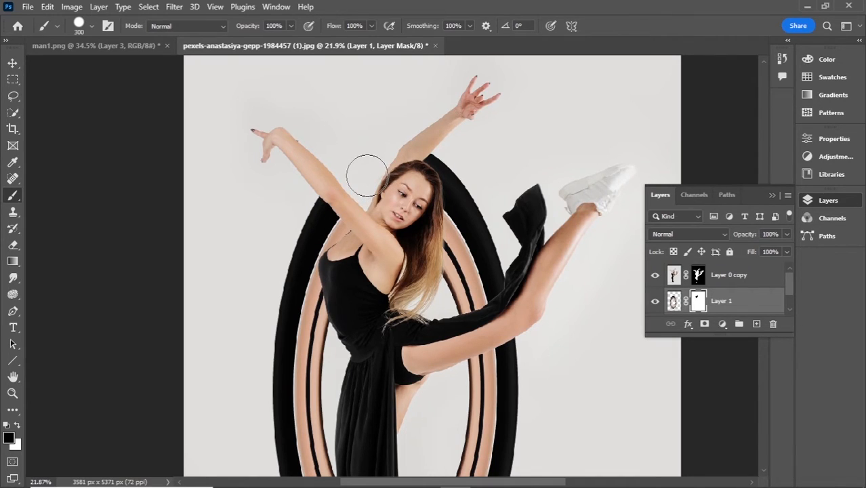
{"action": "scroll", "coordinate": [366, 174], "scroll_direction": "down", "scroll_amount": 3}
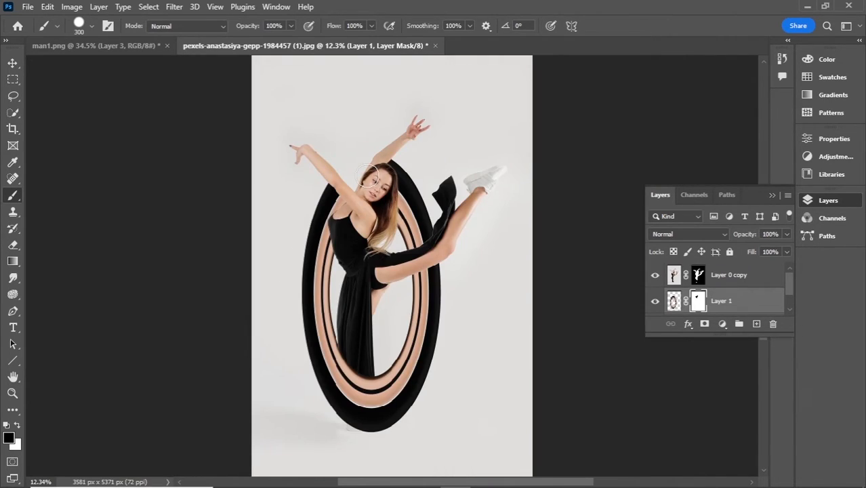
Add a Drop Shadow to Layer 0 copy with Multiply blending, 25% opacity, 30° angle, 9 px distance and 8 px size.
{"action": "left_click", "coordinate": [655, 275]}
{"action": "left_click", "coordinate": [655, 275]}
{"action": "left_click", "coordinate": [675, 275]}
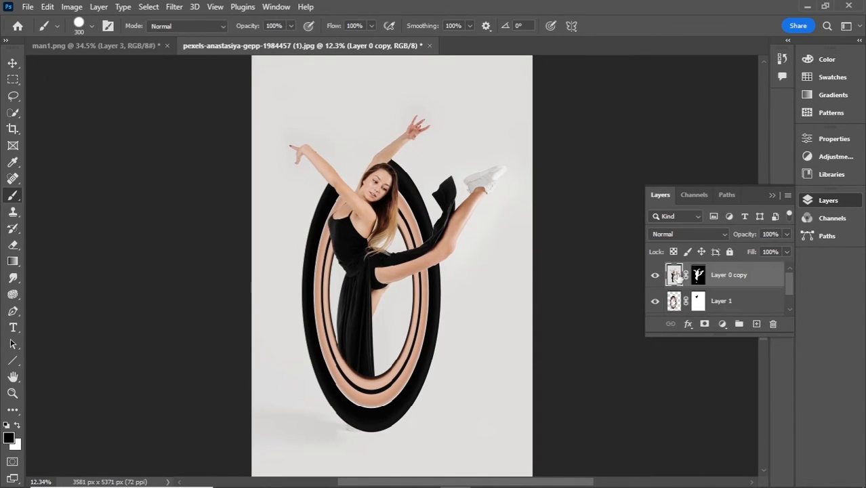
{"action": "left_click", "coordinate": [688, 323]}
{"action": "left_click", "coordinate": [710, 458]}
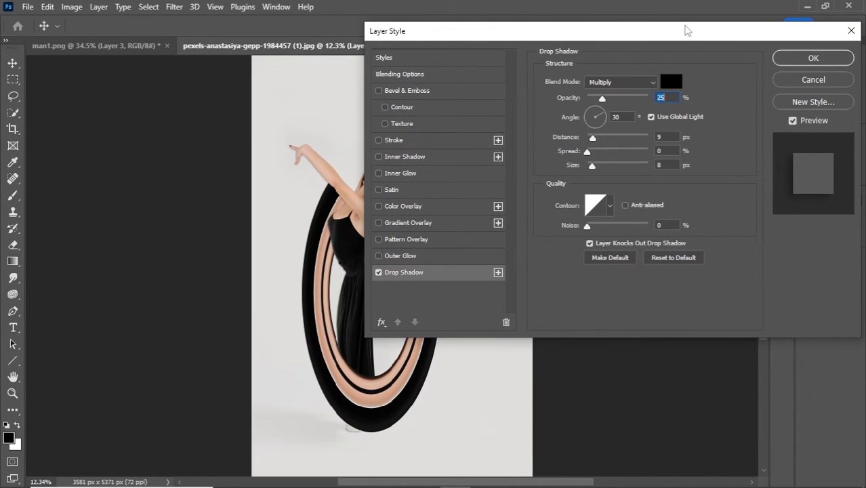
{"action": "left_click_drag", "start_coordinate": [684, 27], "coordinate": [689, 49]}
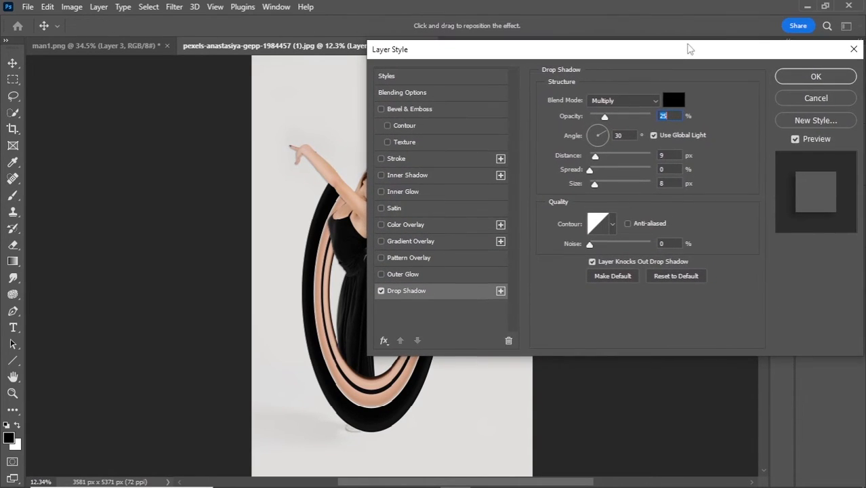
{"action": "left_click", "coordinate": [795, 139]}
{"action": "left_click", "coordinate": [794, 139]}
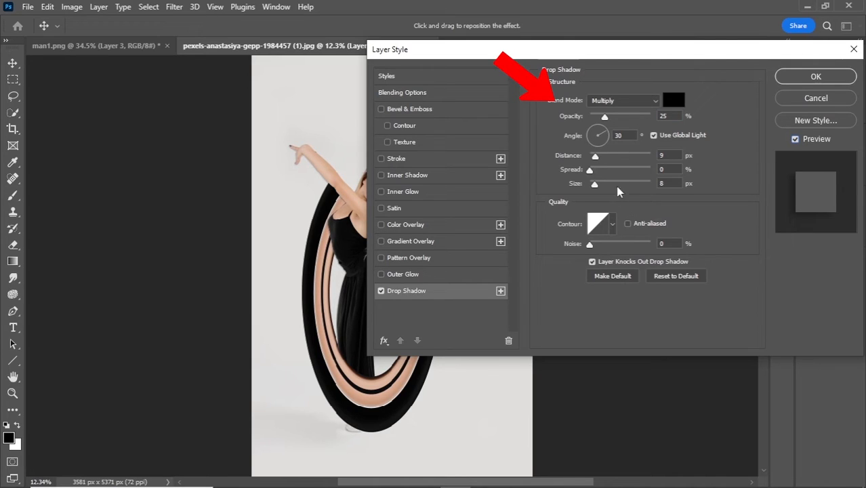
{"action": "left_click", "coordinate": [792, 76]}
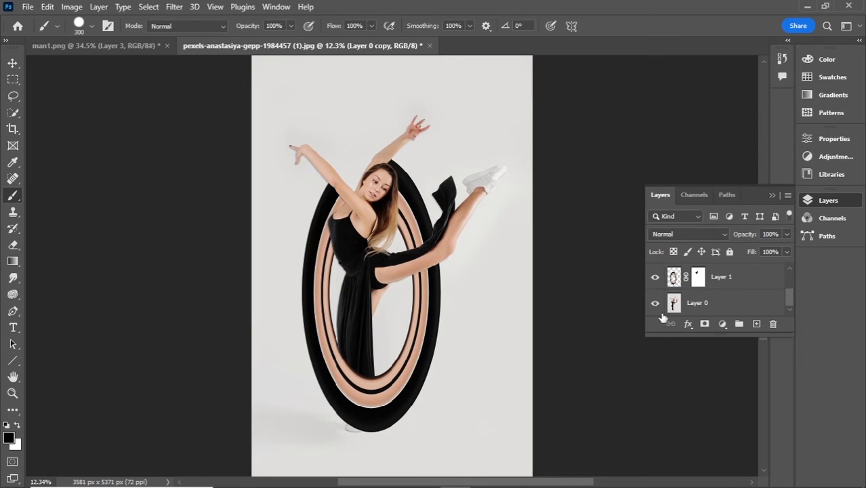
Create a new layer above Layer 0 and paint one black dab beside the ring's base with a 700 px brush at 0% hardness.
{"action": "left_click", "coordinate": [713, 303]}
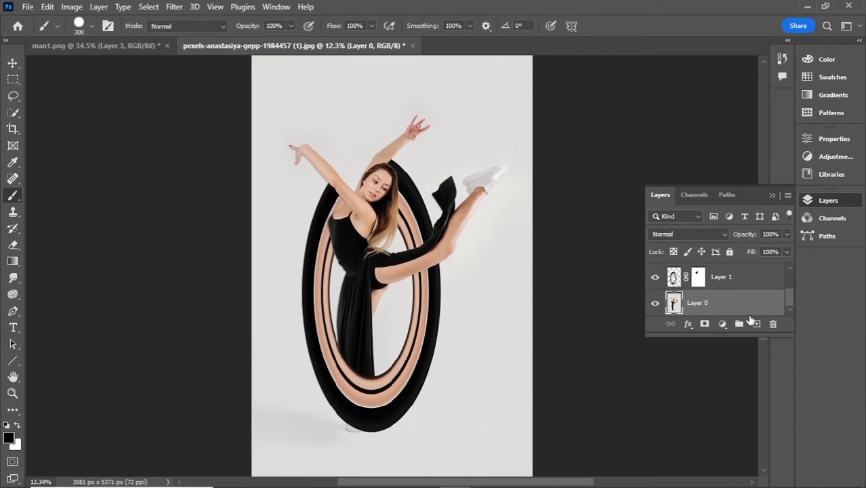
{"action": "left_click", "coordinate": [756, 323]}
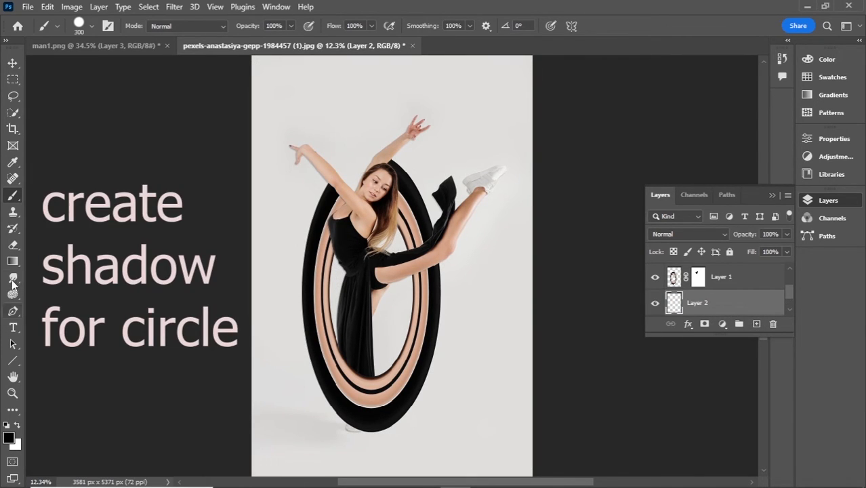
{"action": "right_click", "coordinate": [272, 337]}
{"action": "left_click_drag", "start_coordinate": [350, 316], "coordinate": [341, 318]}
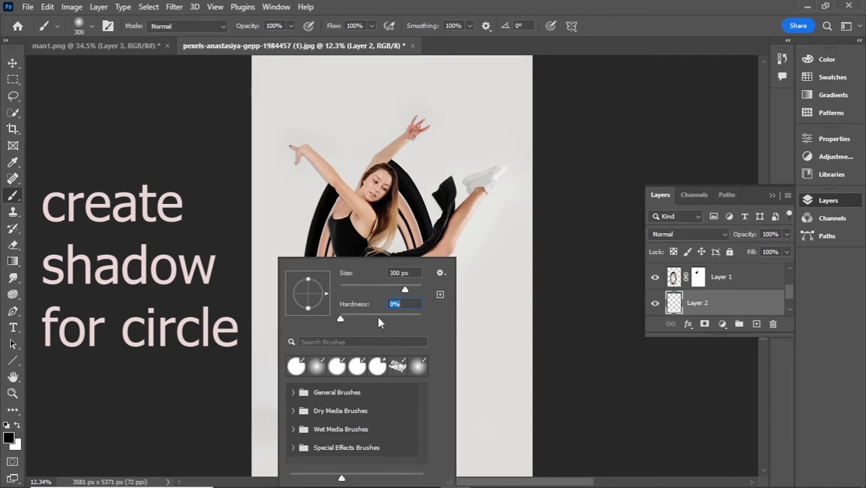
{"action": "left_click", "coordinate": [570, 248]}
{"action": "key", "text": "bracketright"}
{"action": "key", "text": "bracketright"}
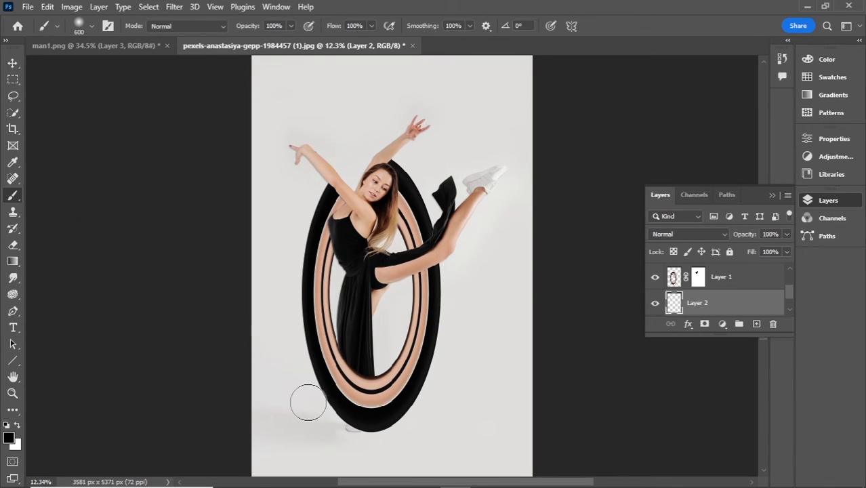
{"action": "key", "text": "bracketright"}
{"action": "key", "text": "bracketright"}
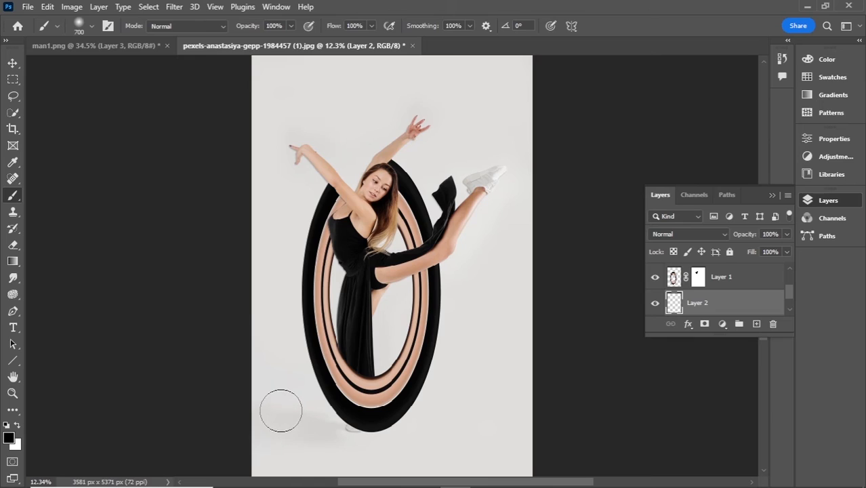
{"action": "left_click", "coordinate": [280, 411]}
Flatten the black dab into a thin shadow and place it directly beneath the ring's base.
{"action": "key", "text": "v"}
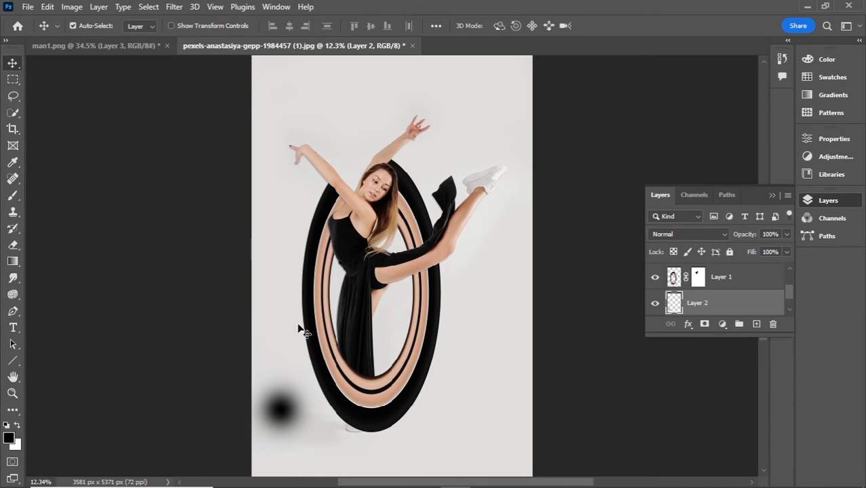
{"action": "key", "text": "ctrl+t"}
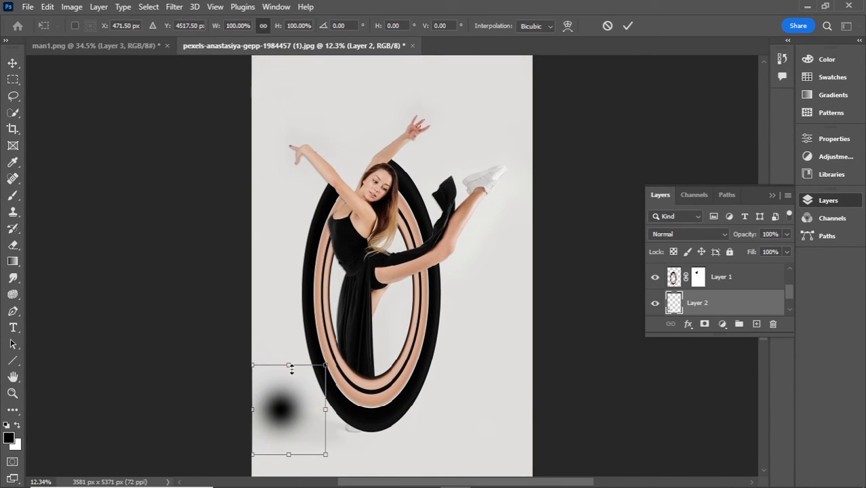
{"action": "mouse_move", "coordinate": [289, 366]}
{"action": "left_mouse_down"}
{"action": "mouse_move", "coordinate": [288, 448]}
{"action": "mouse_move", "coordinate": [379, 435]}
{"action": "left_mouse_up"}
{"action": "key", "text": "Return"}
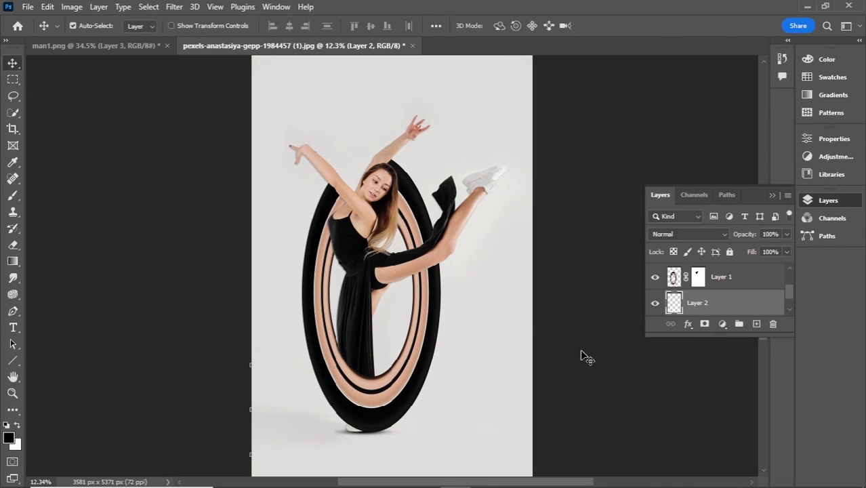